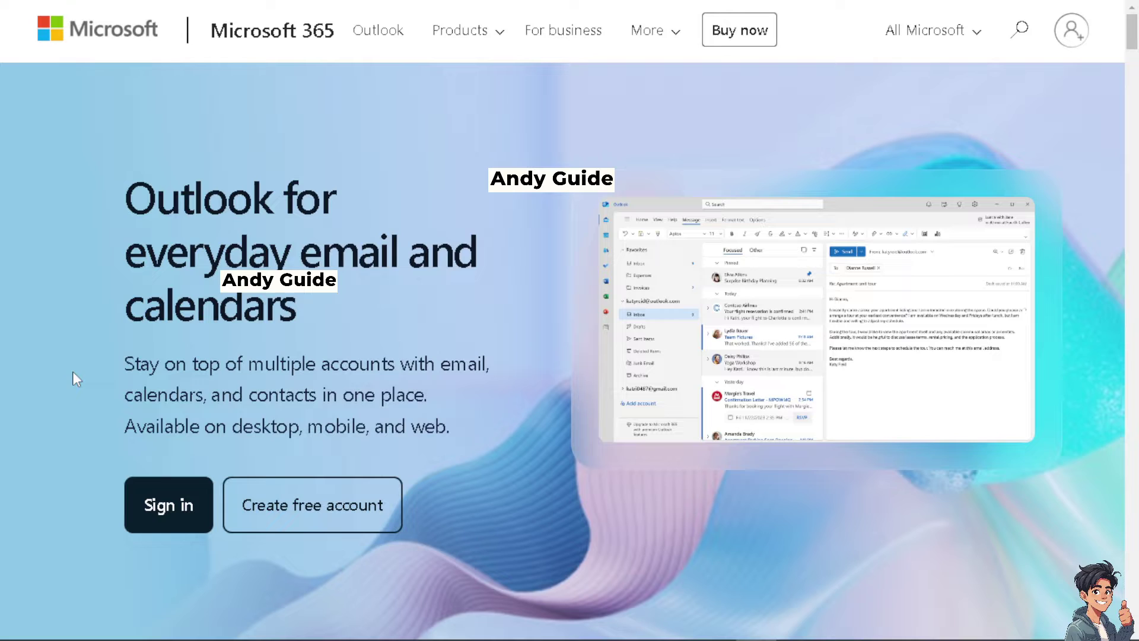
# Go to the Outlook sign-in page and start creating a new Microsoft account
pyautogui.click(177, 517)
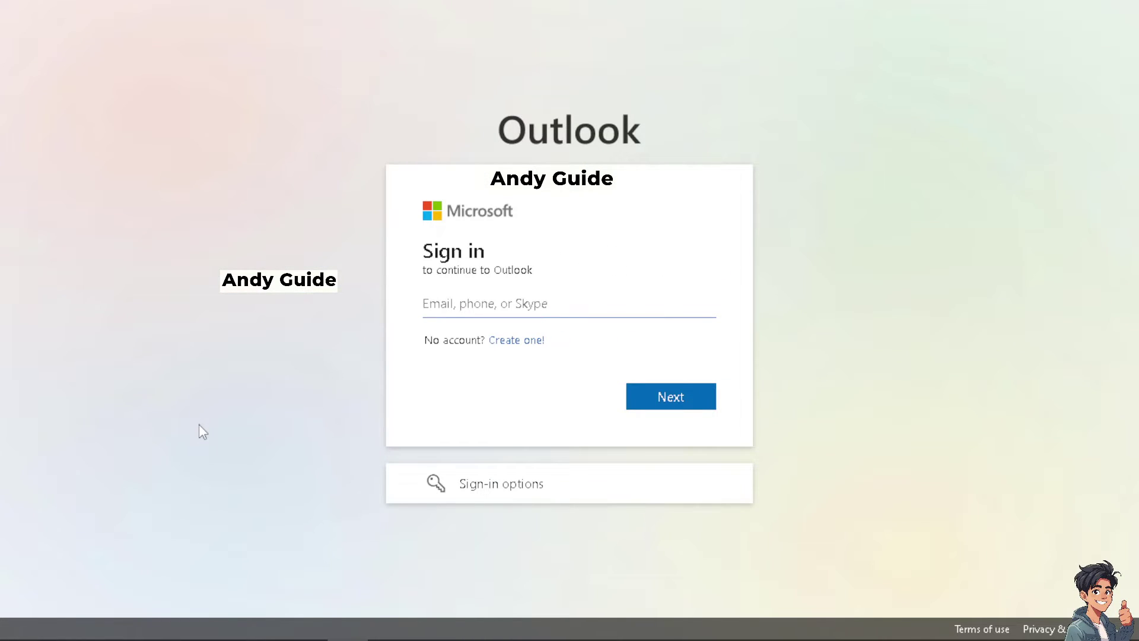
pyautogui.click(521, 343)
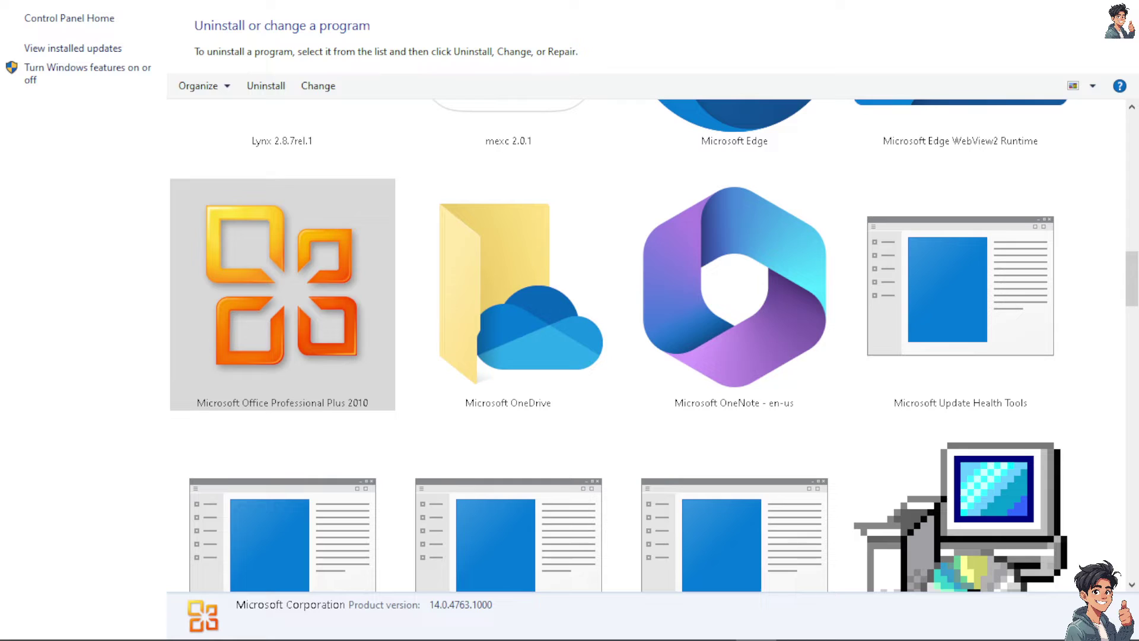
# Choose Change for Microsoft Office Professional Plus 2010 from its context menu in Programs and Features
pyautogui.click(268, 325)
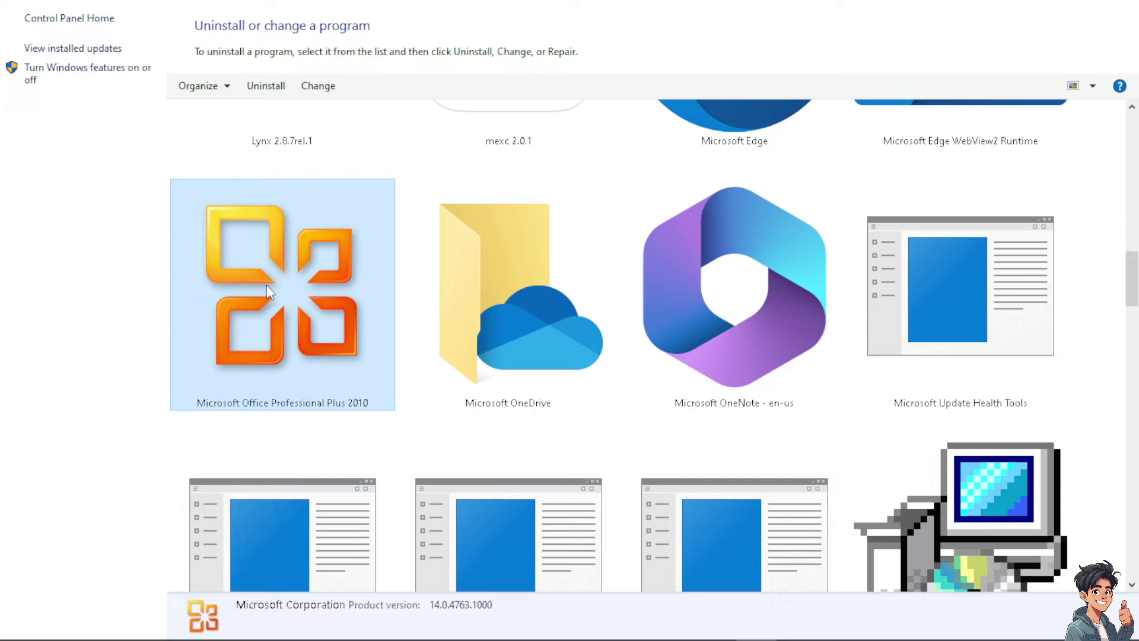
pyautogui.rightClick(271, 277)
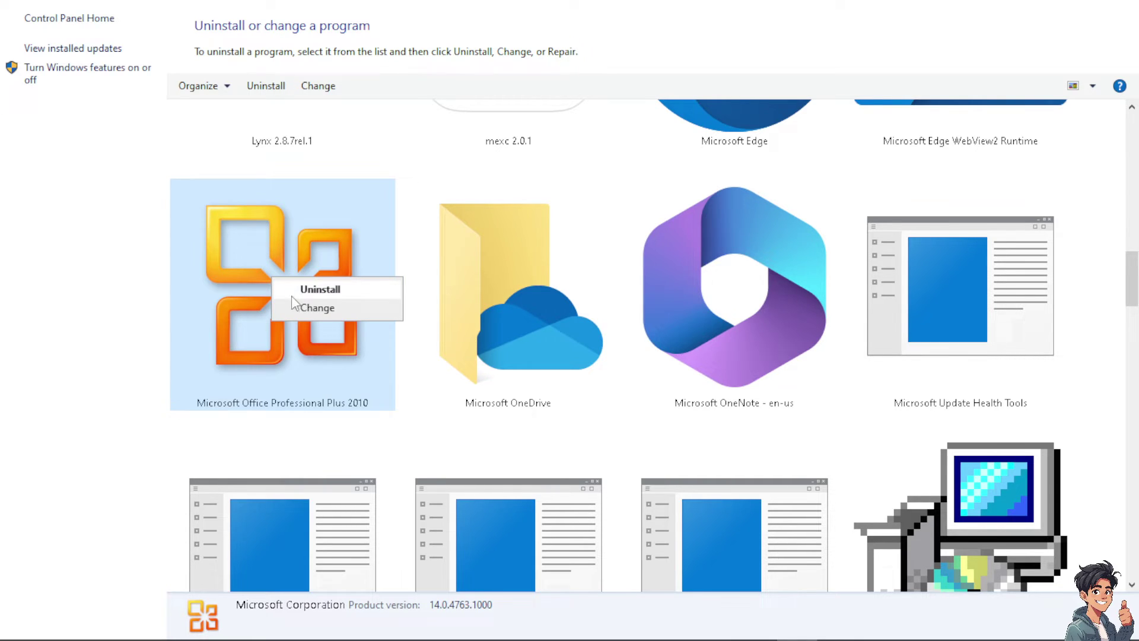
pyautogui.click(302, 310)
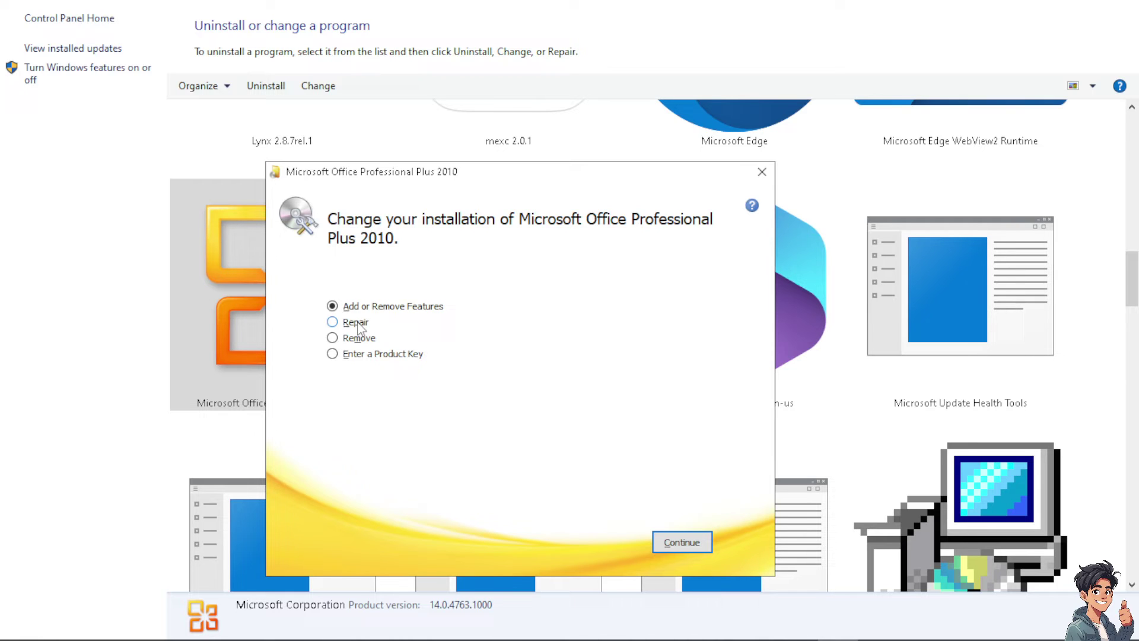
# Select Repair and continue to launch the Office 2010 repair
pyautogui.click(359, 329)
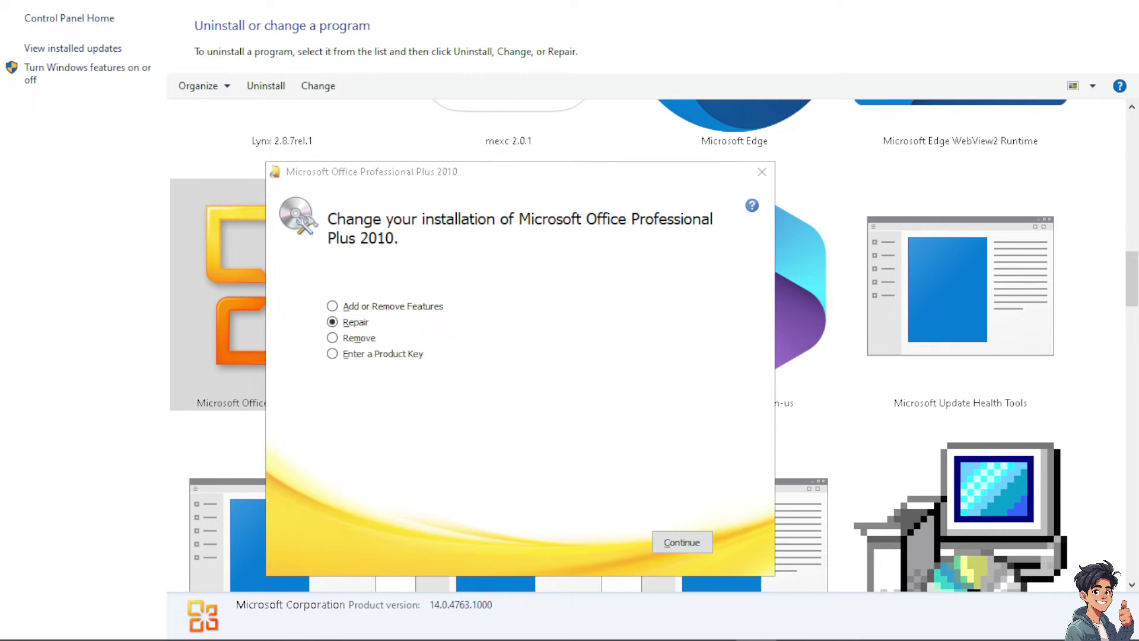
pyautogui.press('Return')
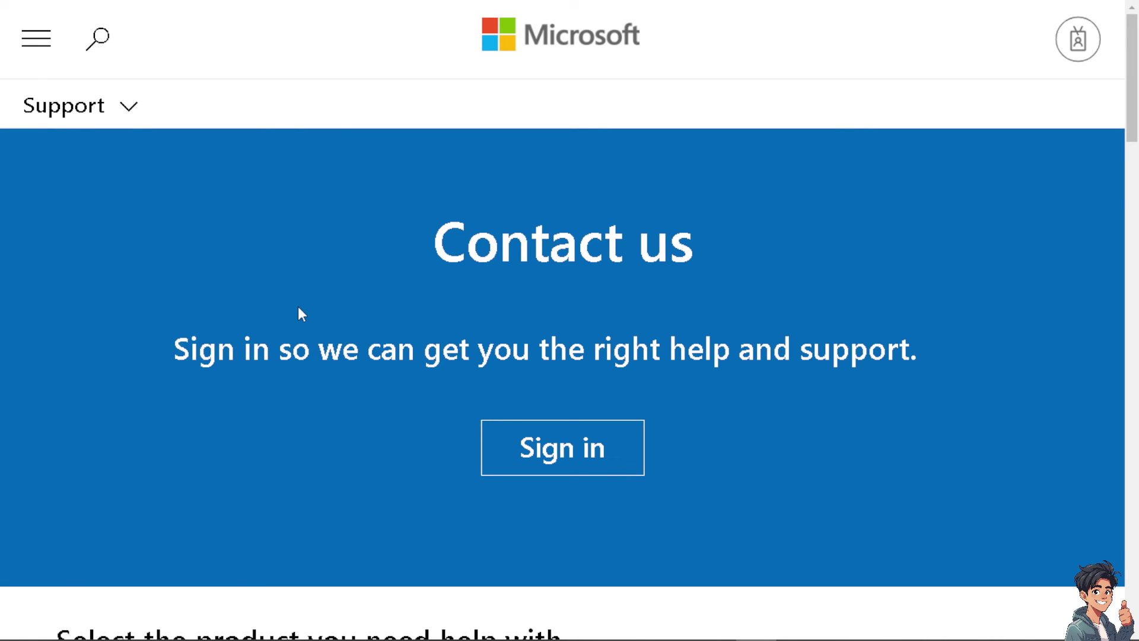
pyautogui.scroll(-2, 299, 307)
pyautogui.scroll(-2, 298, 308)
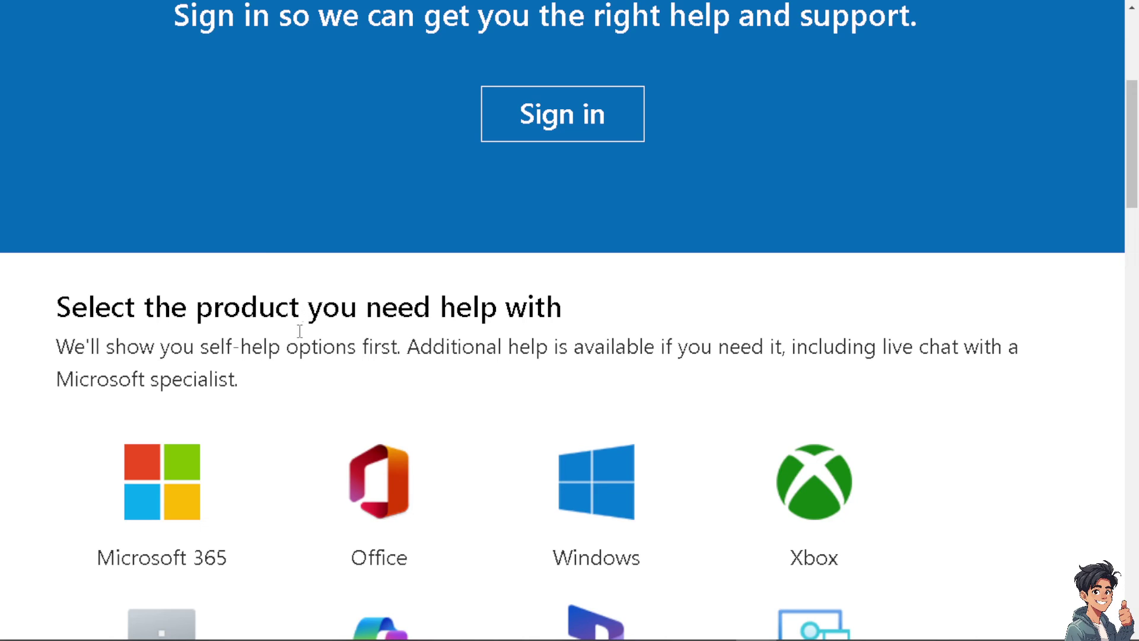
pyautogui.scroll(-1, 287, 360)
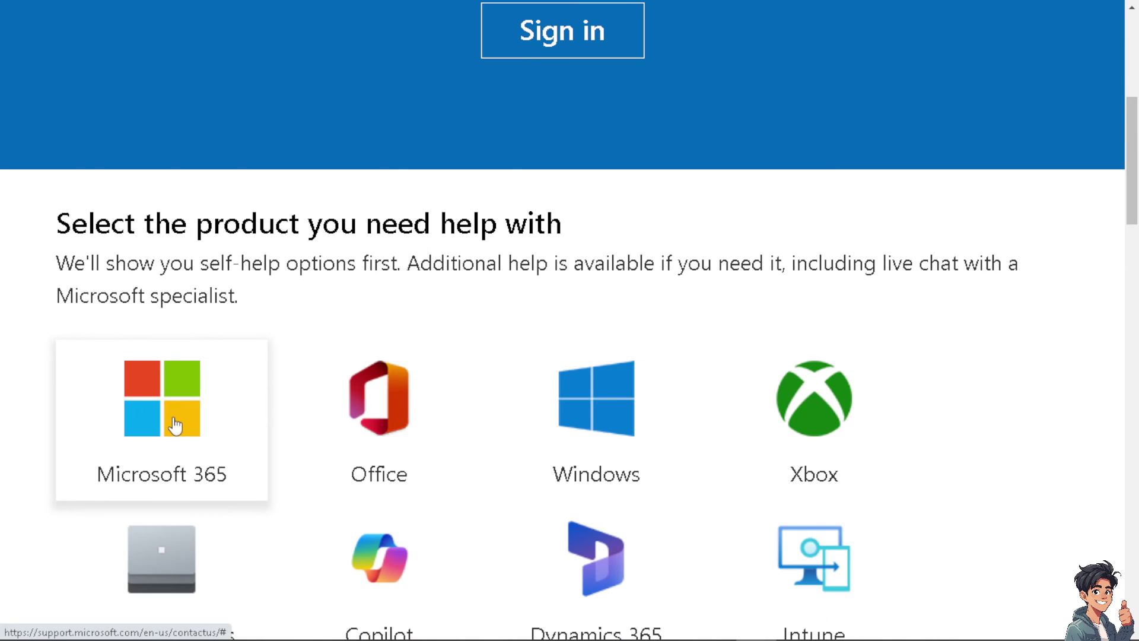
pyautogui.scroll(-1, 175, 425)
pyautogui.scroll(-2, 174, 425)
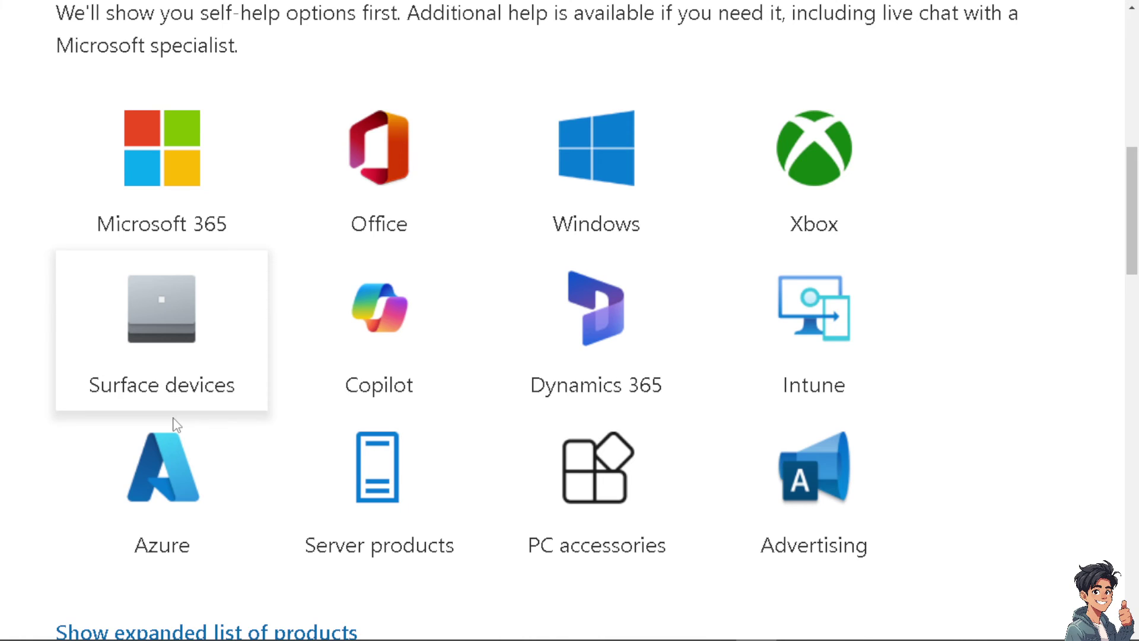
pyautogui.scroll(1, 175, 426)
pyautogui.scroll(-3, 175, 425)
pyautogui.scroll(-1, 174, 426)
pyautogui.scroll(-2, 174, 426)
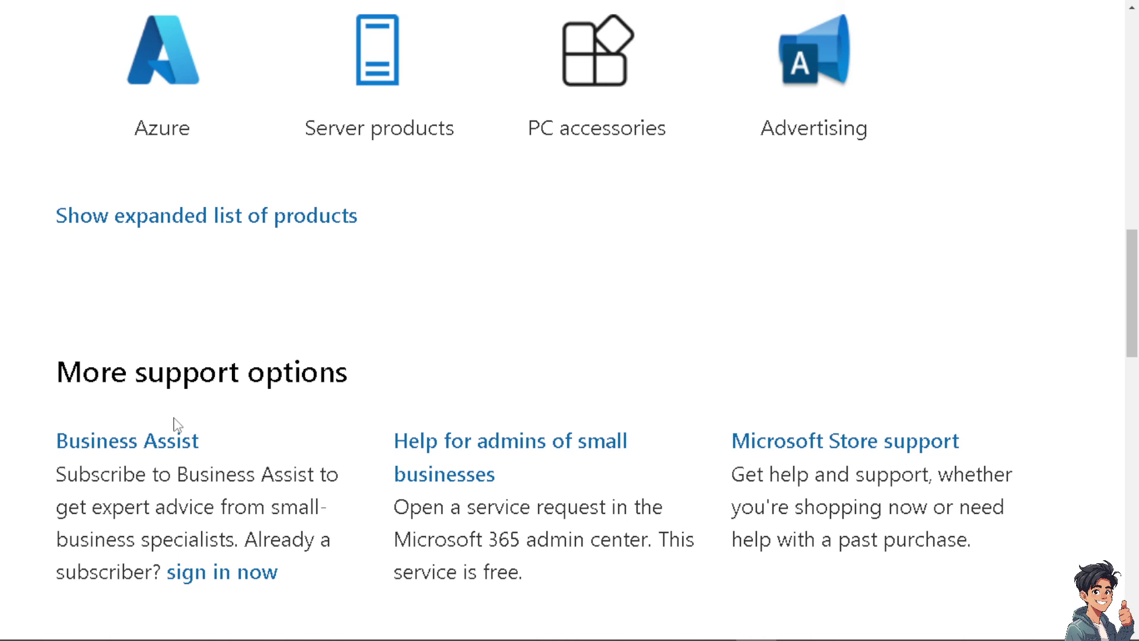
pyautogui.scroll(1, 174, 426)
pyautogui.scroll(3, 177, 425)
pyautogui.scroll(3, 178, 425)
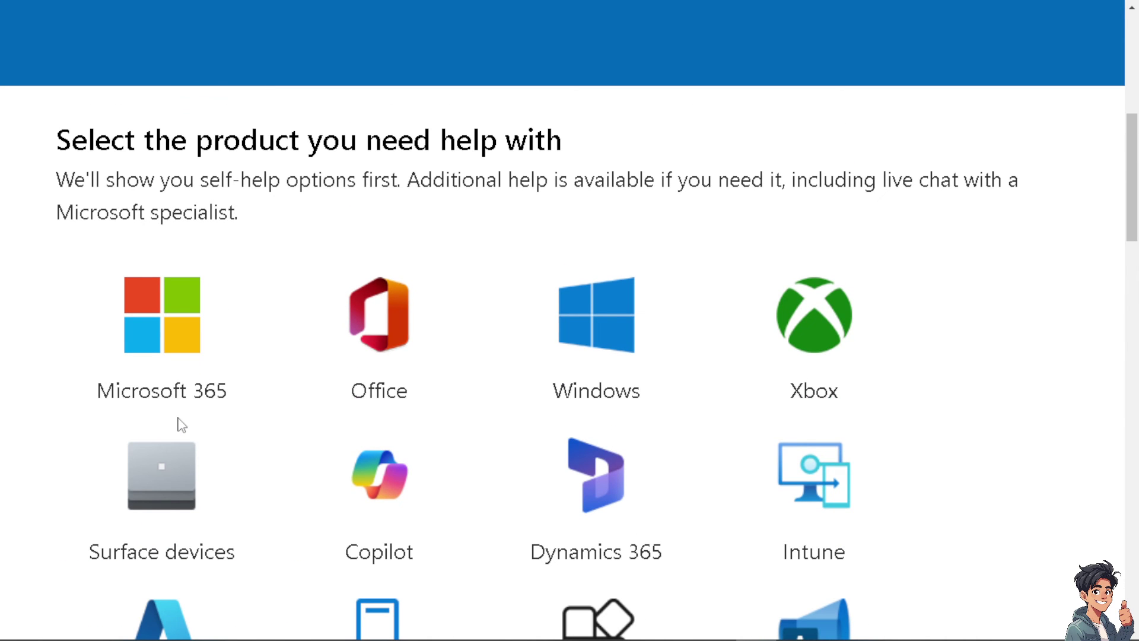
pyautogui.scroll(2, 181, 425)
pyautogui.scroll(2, 181, 424)
pyautogui.scroll(2, 181, 425)
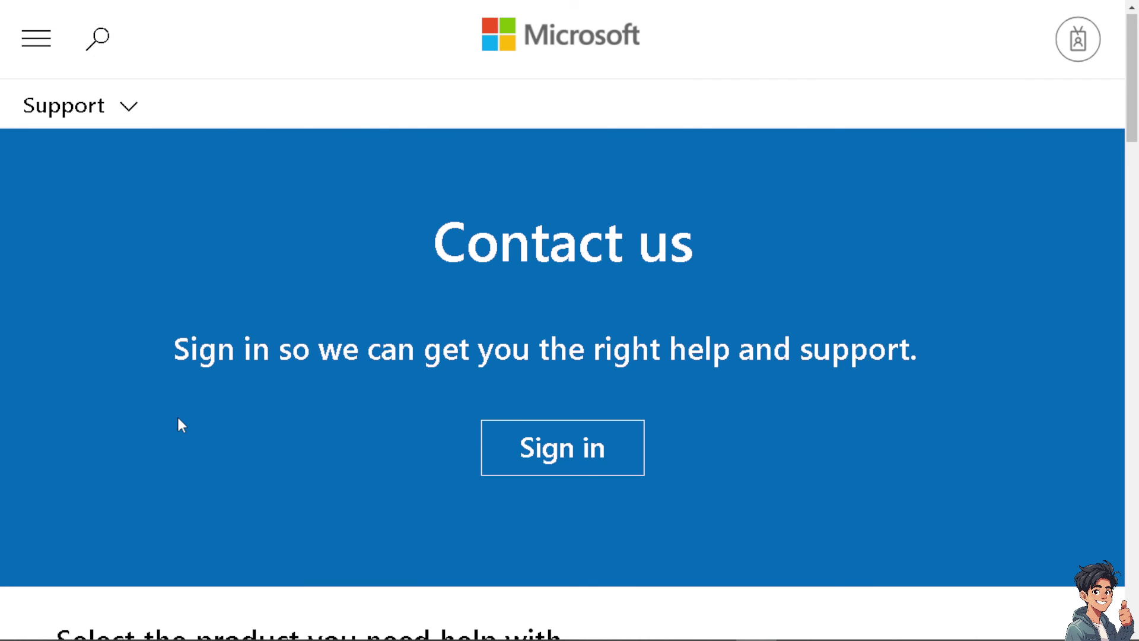
pyautogui.scroll(-3, 187, 421)
pyautogui.scroll(-1, 188, 421)
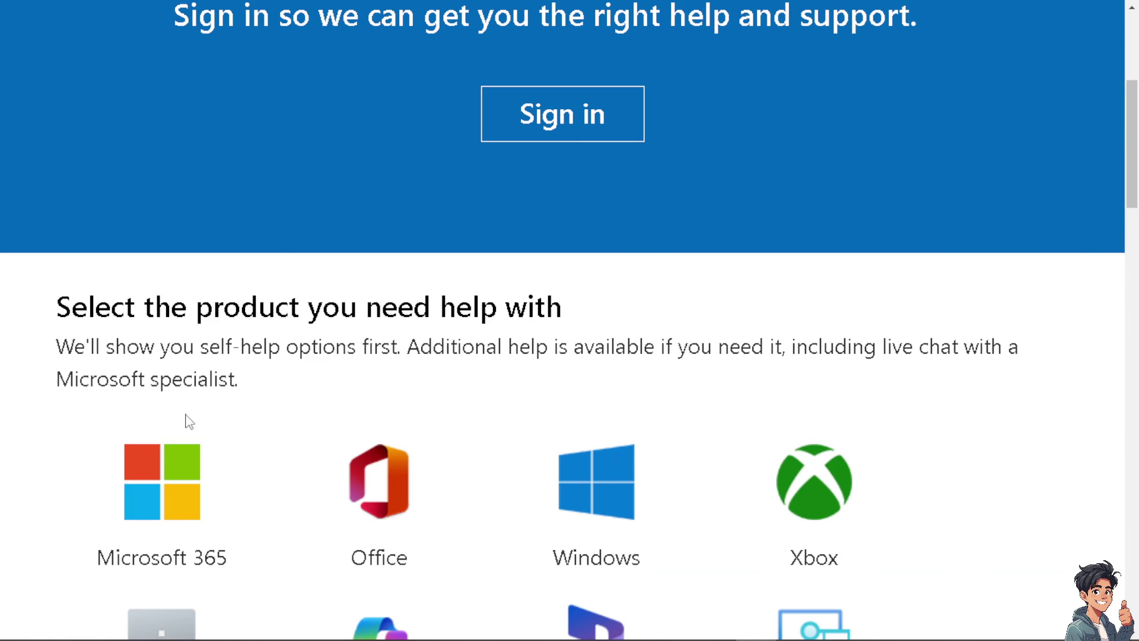
pyautogui.scroll(-2, 188, 422)
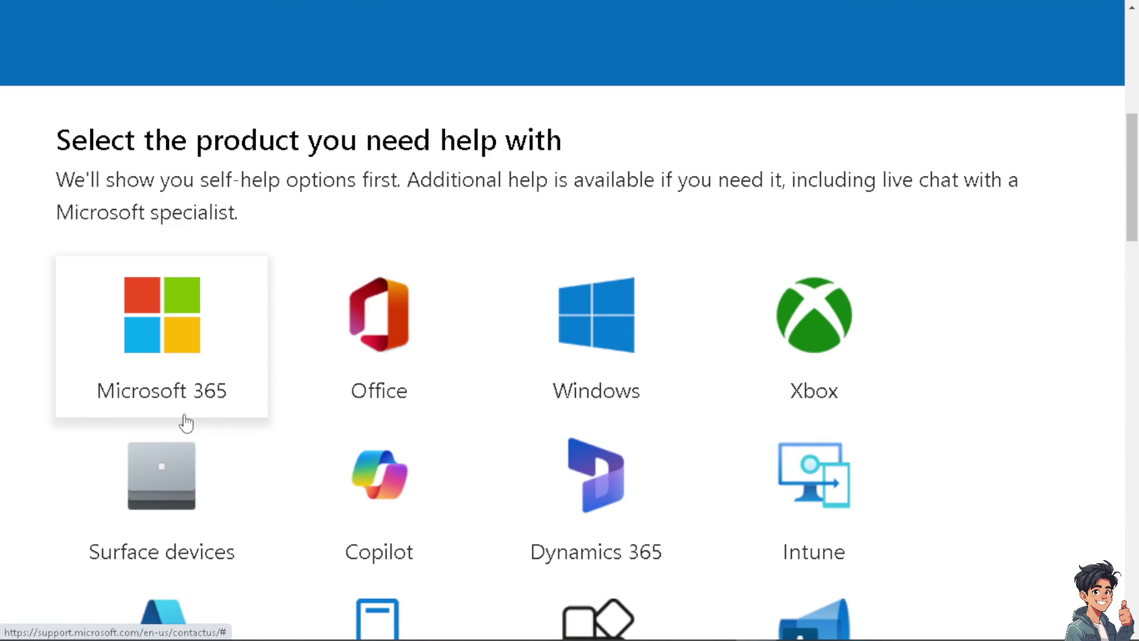
pyautogui.scroll(-1, 184, 423)
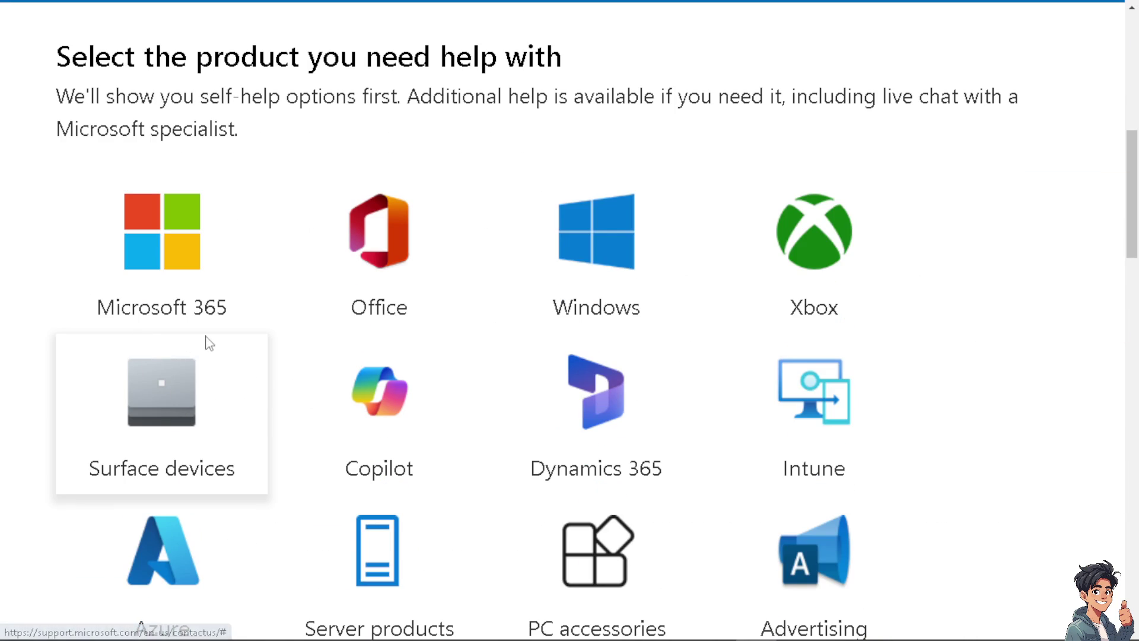